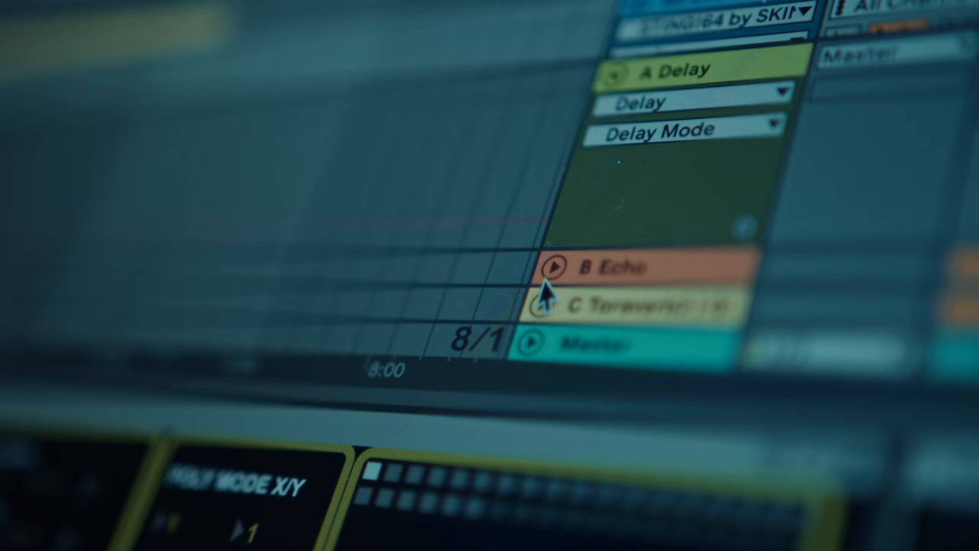
pyautogui.click(552, 265)
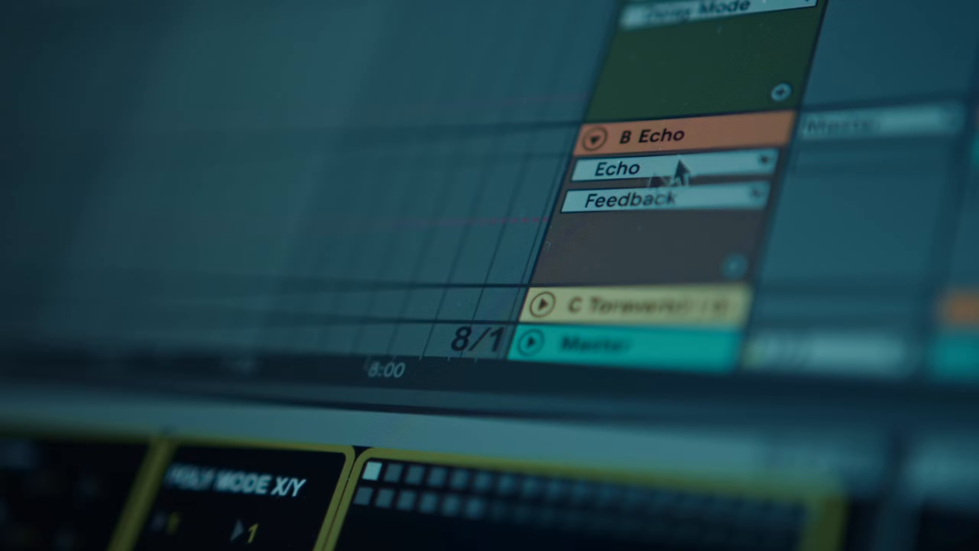
pyautogui.click(689, 126)
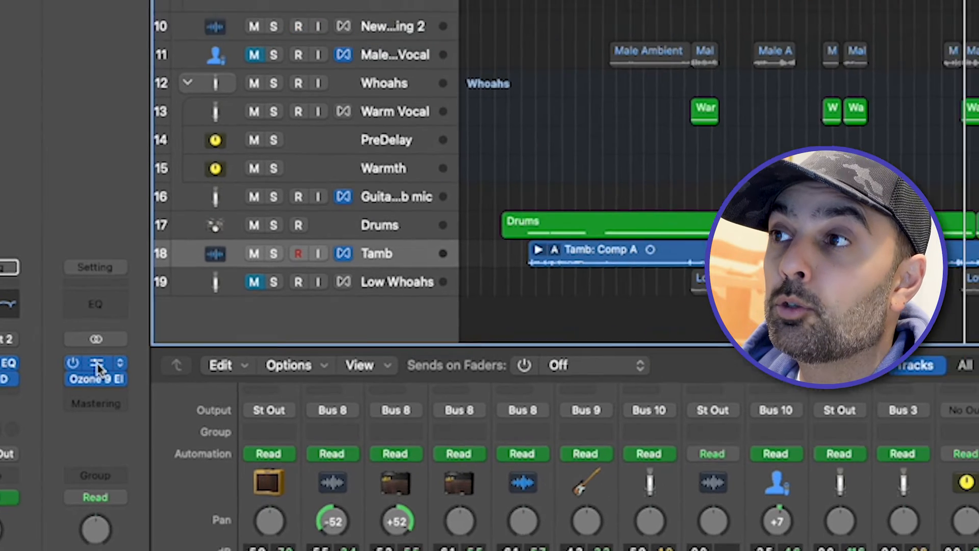
# Review the existing Ozone 9 Elements and Gullfoss settings on the stereo output and close both plug-in windows
pyautogui.click(216, 279)
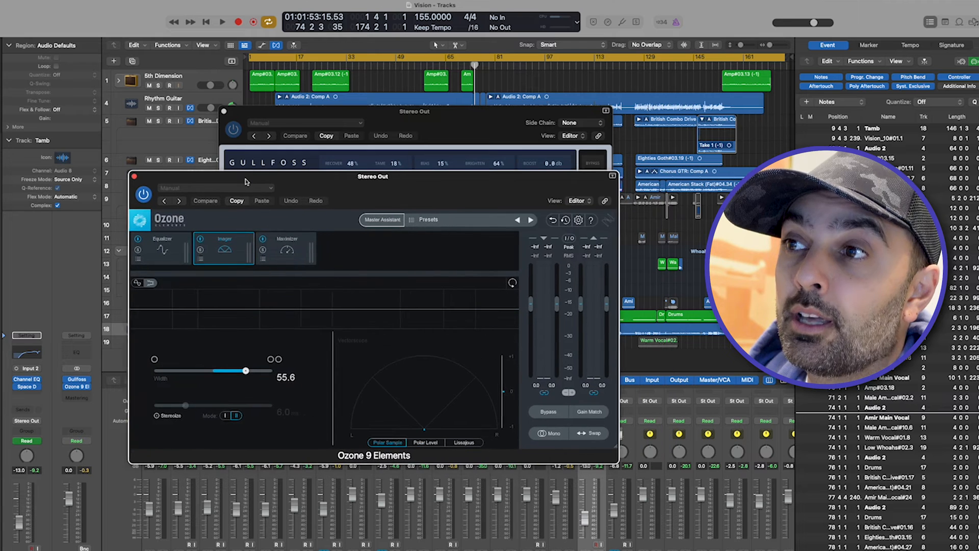
pyautogui.moveTo(244, 182); pyautogui.dragTo(244, 181)
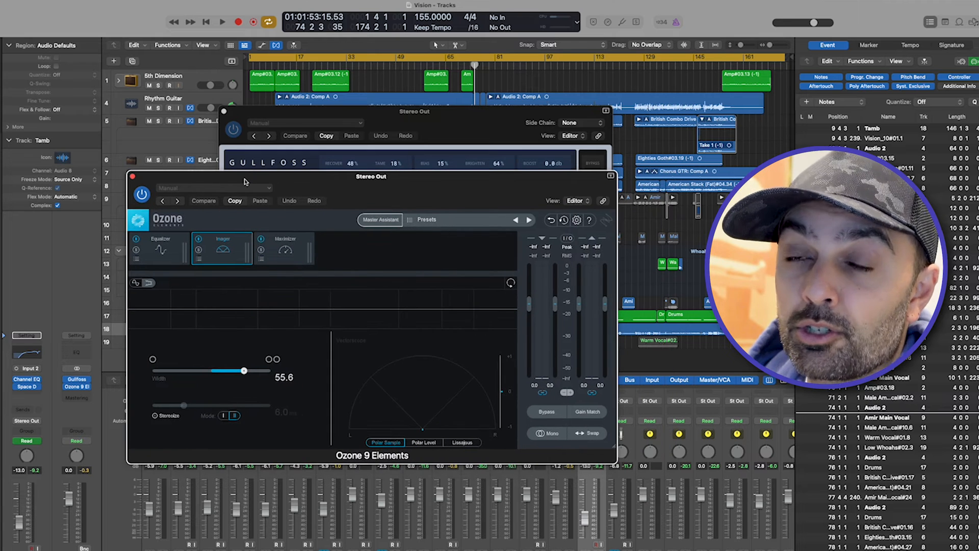
pyautogui.click(132, 177)
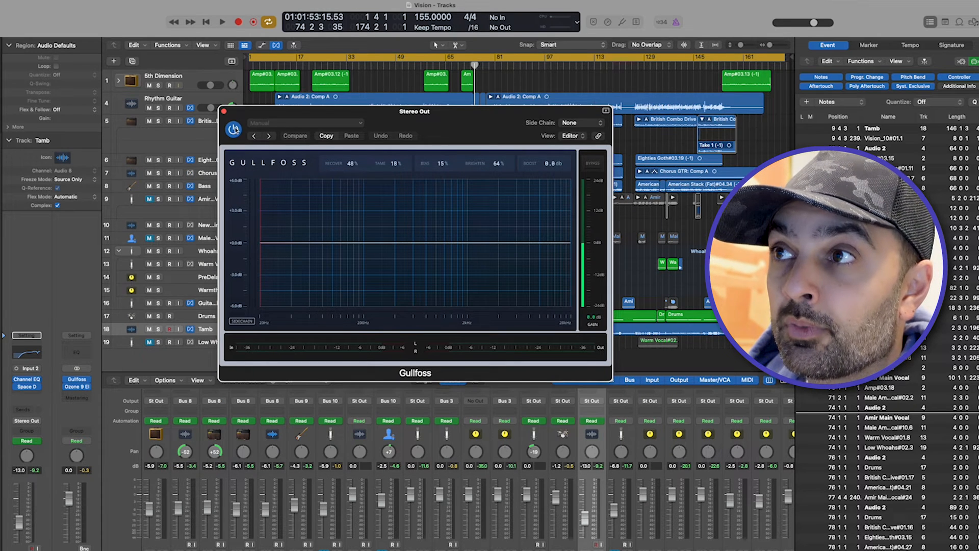
pyautogui.click(223, 113)
# Insert a new Gullfoss plug-in in stereo on the Stereo Out channel, below the existing mastering plug-ins
pyautogui.click(76, 379)
pyautogui.moveTo(81, 406)
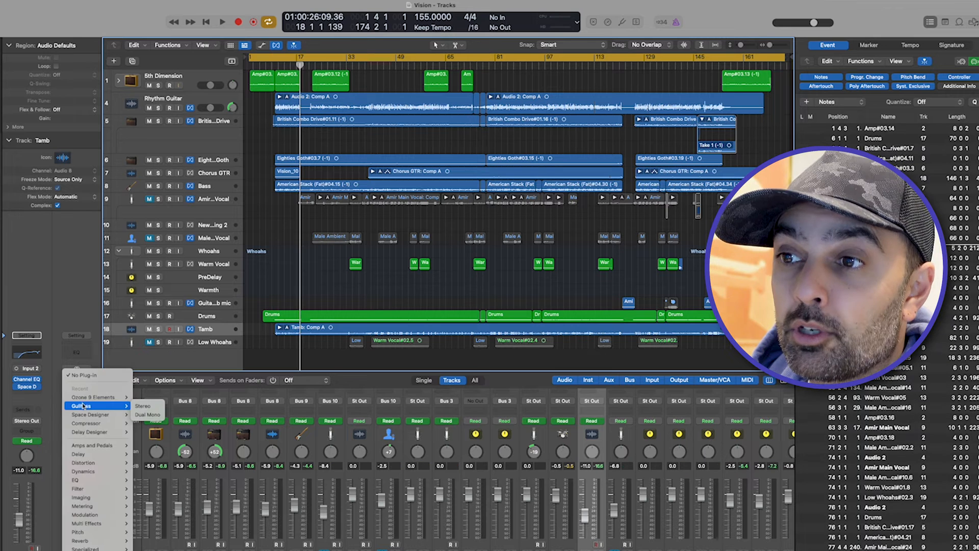
pyautogui.click(144, 406)
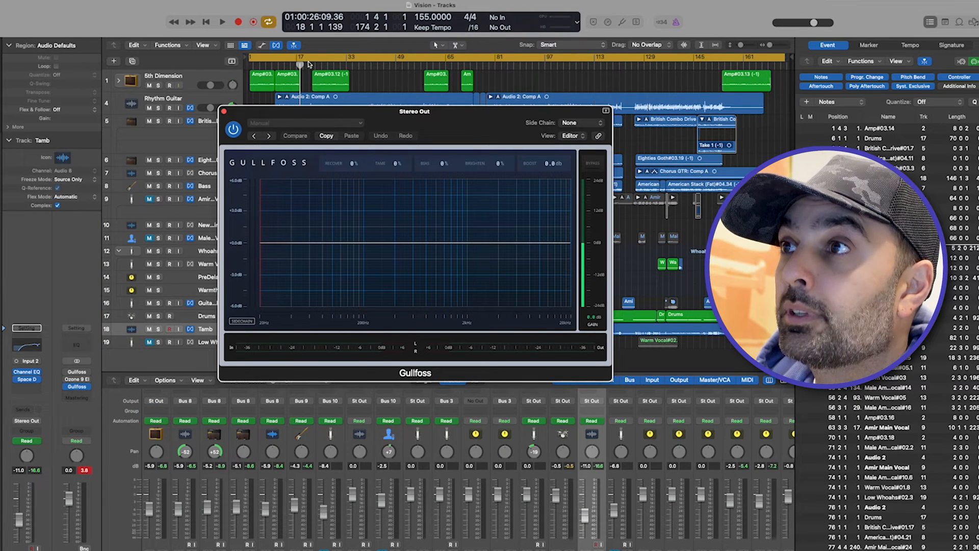
# Play the song from just after bar 17 and set Gullfoss's Recover to 49%
pyautogui.click(306, 60)
pyautogui.press('space')
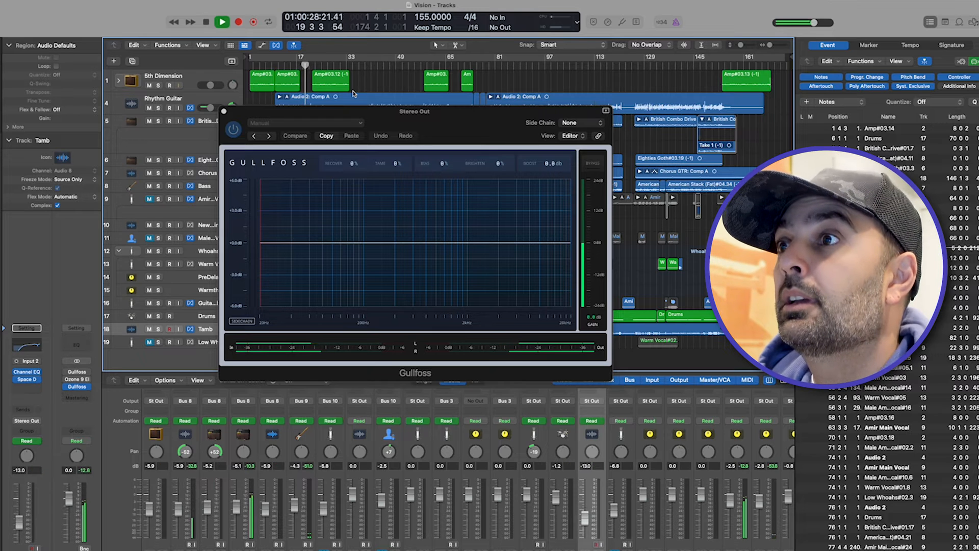
pyautogui.moveTo(385, 126); pyautogui.dragTo(321, 209)
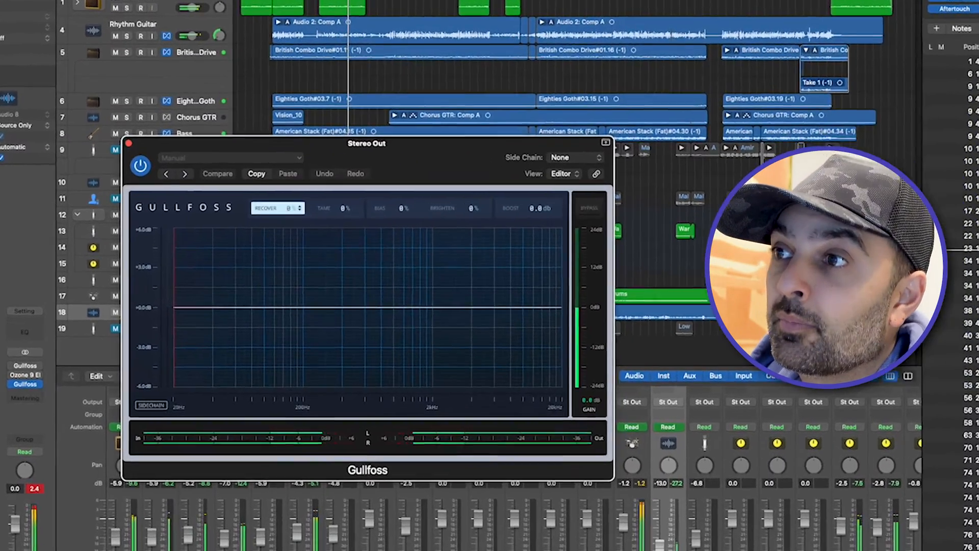
pyautogui.moveTo(289, 236); pyautogui.dragTo(289, 223)
pyautogui.moveTo(289, 175); pyautogui.dragTo(294, 128)
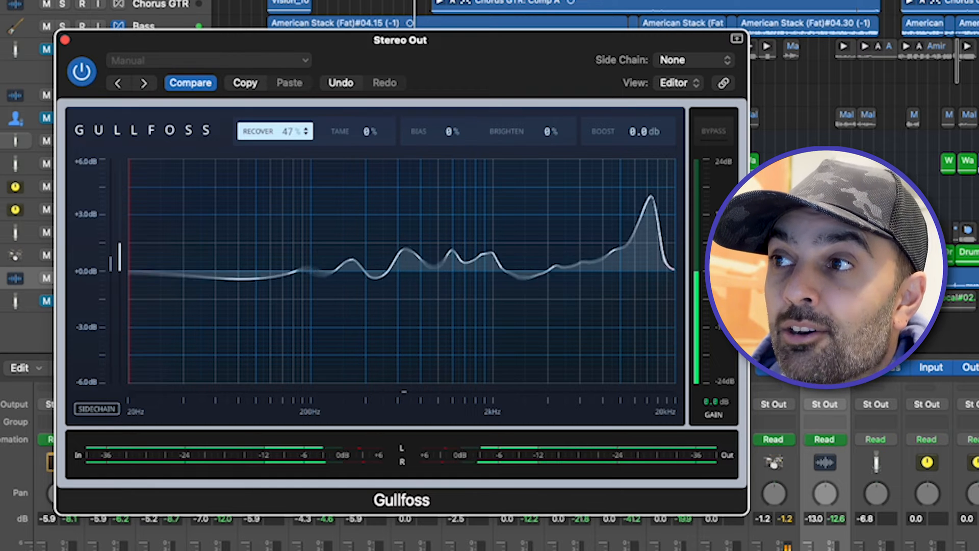
pyautogui.moveTo(284, 135); pyautogui.dragTo(284, 135)
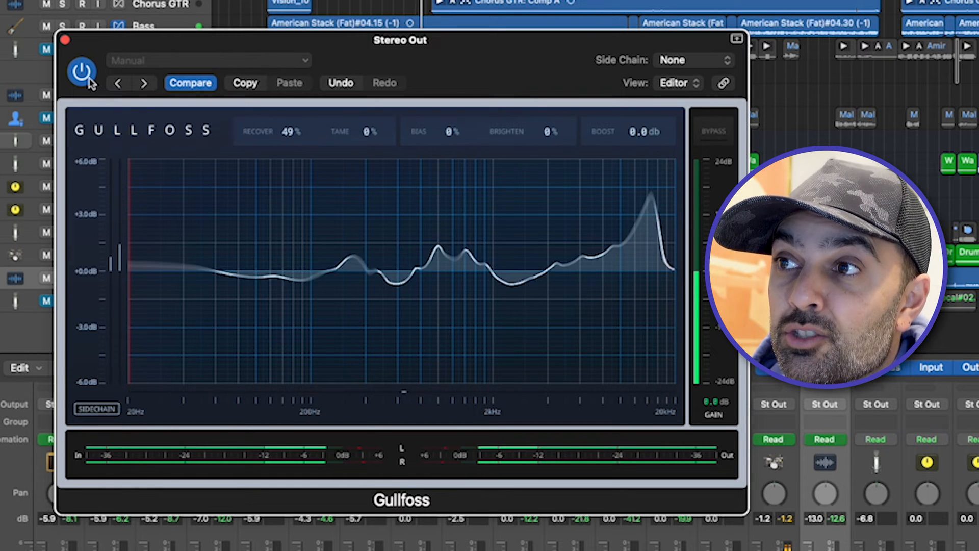
# Compare the mix with and without Gullfoss during playback by bypassing and re-enabling the plug-in
pyautogui.click(88, 81)
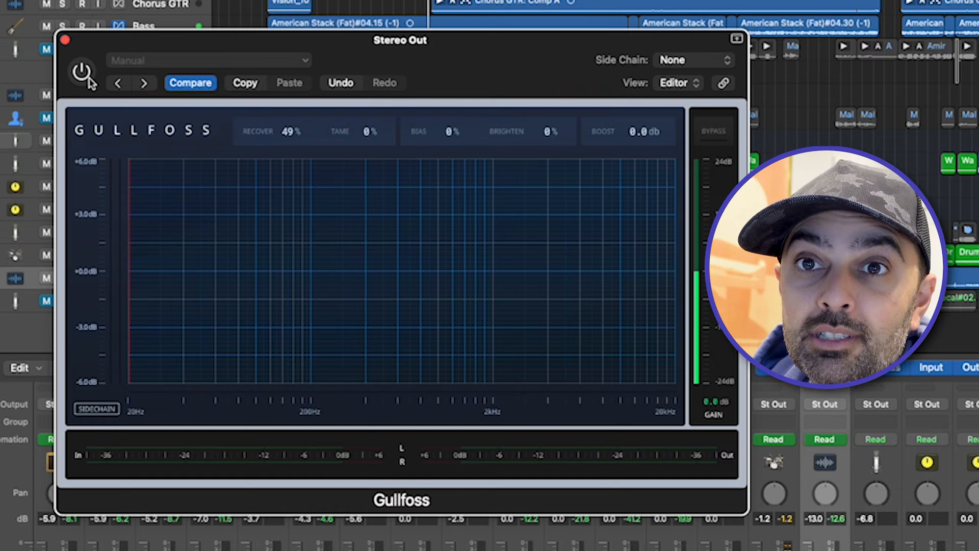
pyautogui.click(89, 81)
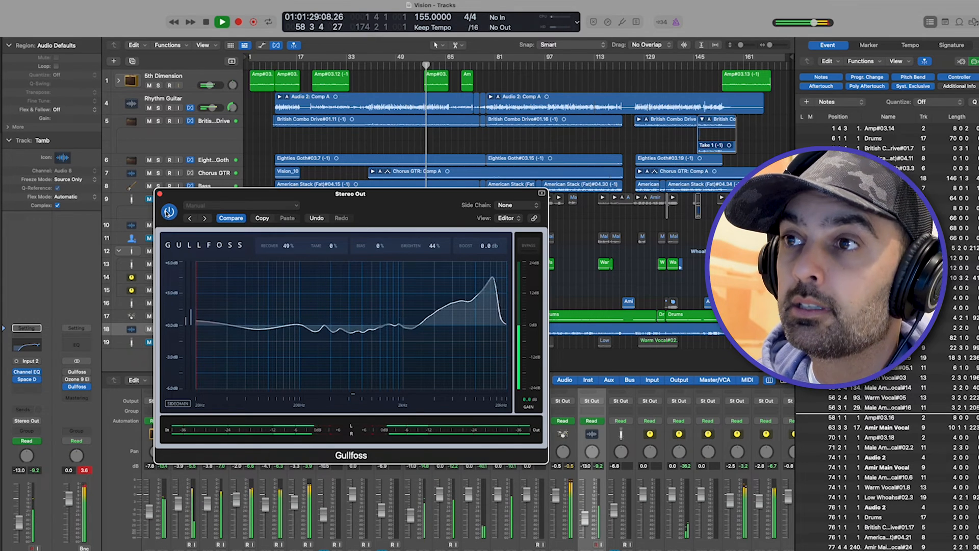
pyautogui.click(169, 212)
pyautogui.click(169, 212)
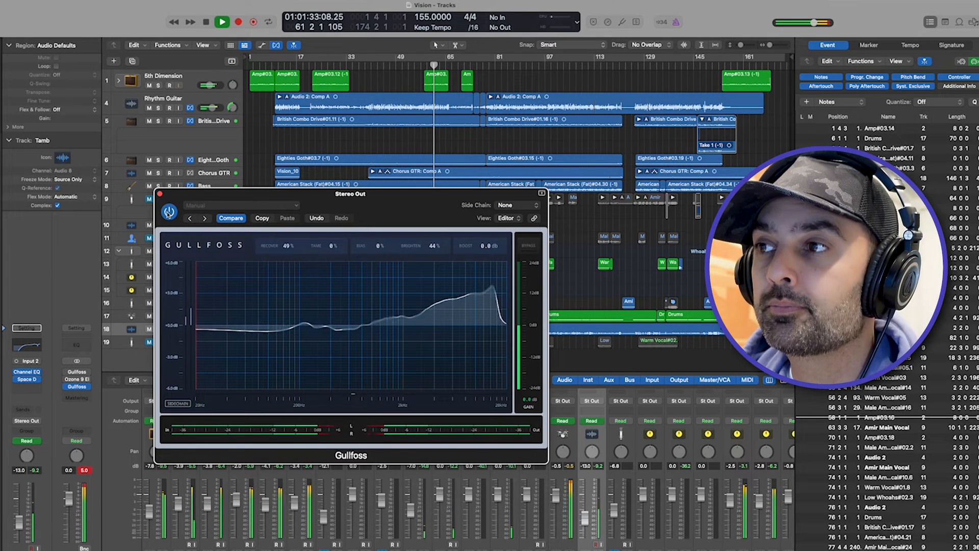
# Set Gullfoss's Bias to 9% and narrow its processing range, raising the lower frequency limit to 40.1 Hz and reducing the upper limit
pyautogui.press('space')
pyautogui.moveTo(381, 247); pyautogui.dragTo(381, 230)
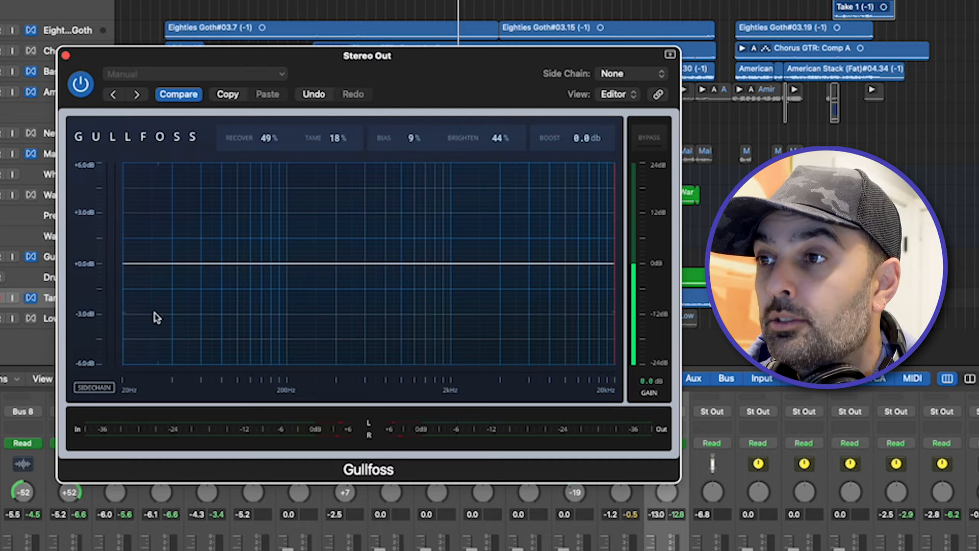
pyautogui.moveTo(126, 317); pyautogui.dragTo(172, 317)
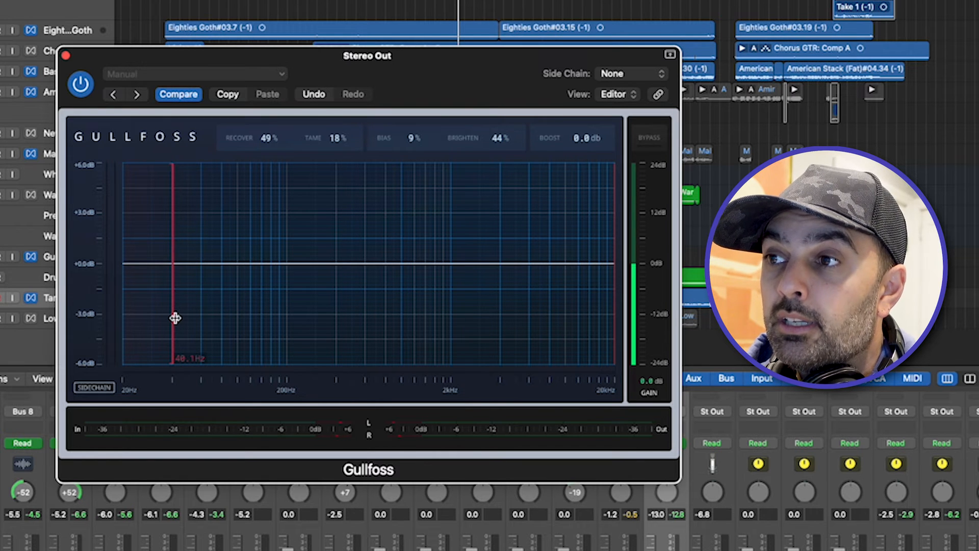
pyautogui.press('space')
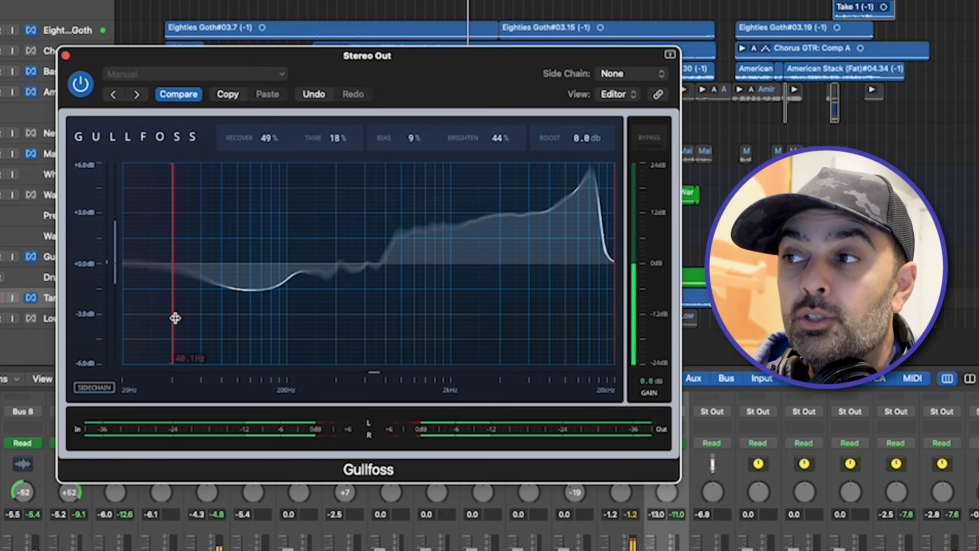
pyautogui.moveTo(614, 305); pyautogui.dragTo(569, 306)
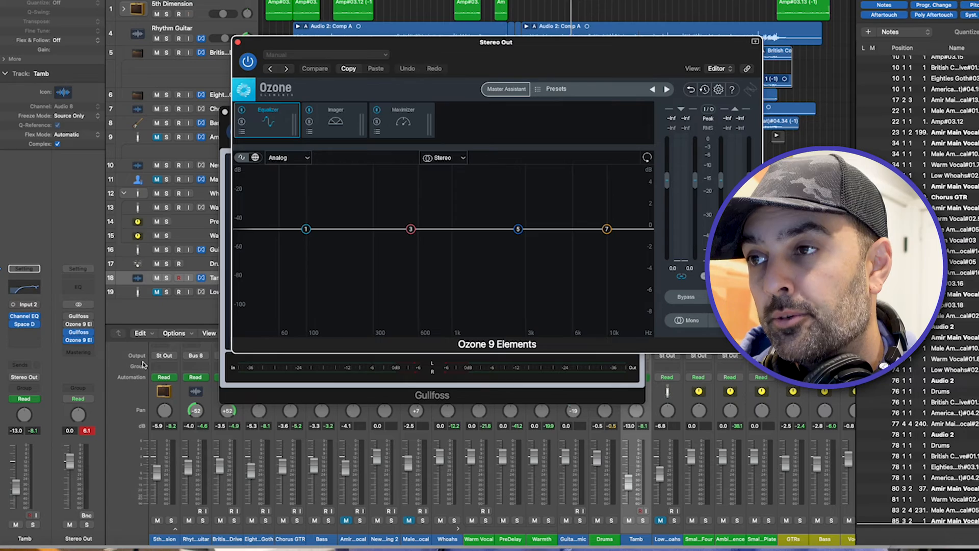
# Run Ozone's Master Assistant during playback with High intensity and Streaming destination, and accept its suggestion
pyautogui.moveTo(341, 45); pyautogui.dragTo(184, 82)
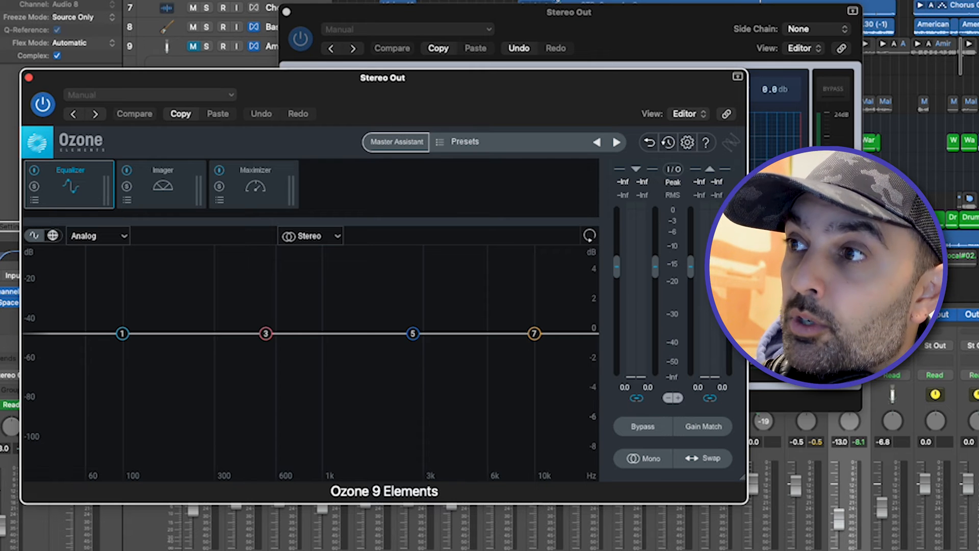
pyautogui.click(719, 1)
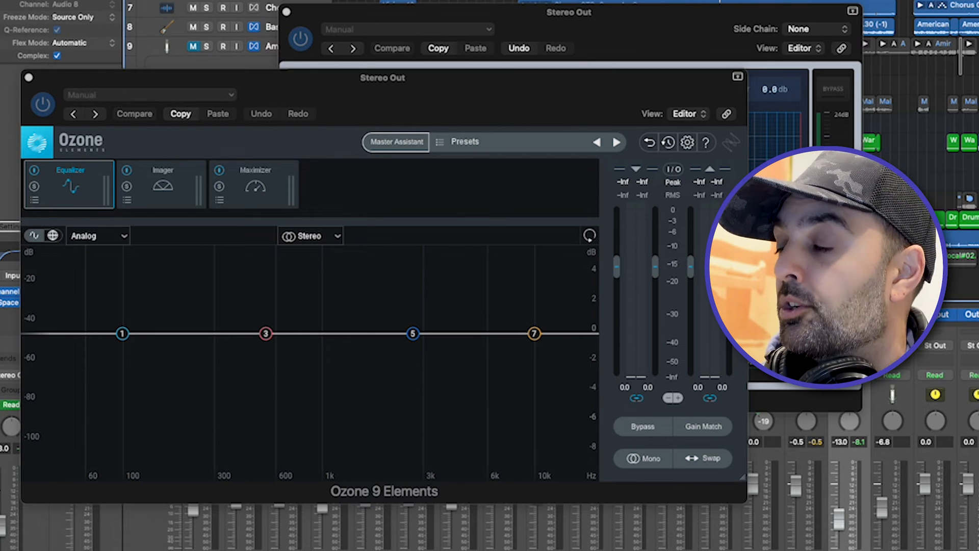
pyautogui.press('space')
pyautogui.click(397, 141)
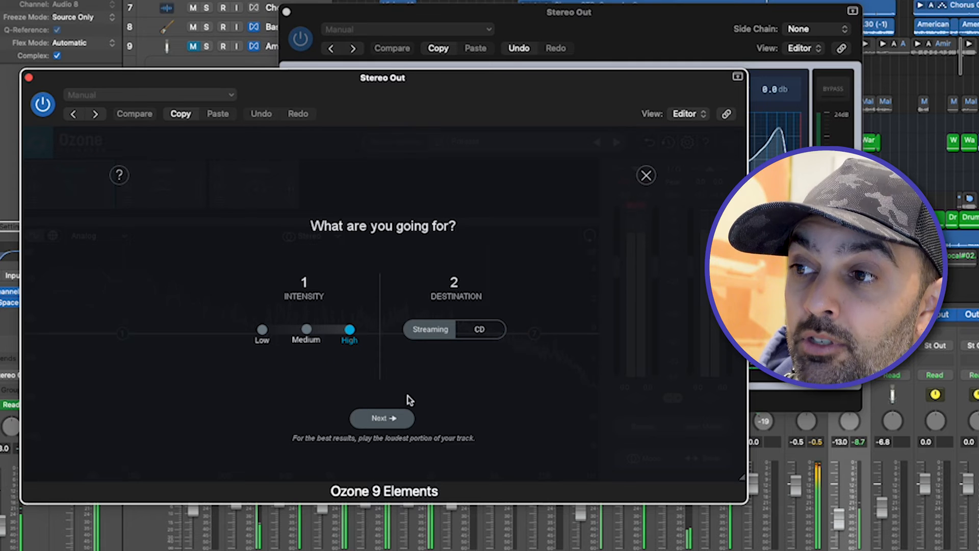
pyautogui.click(388, 419)
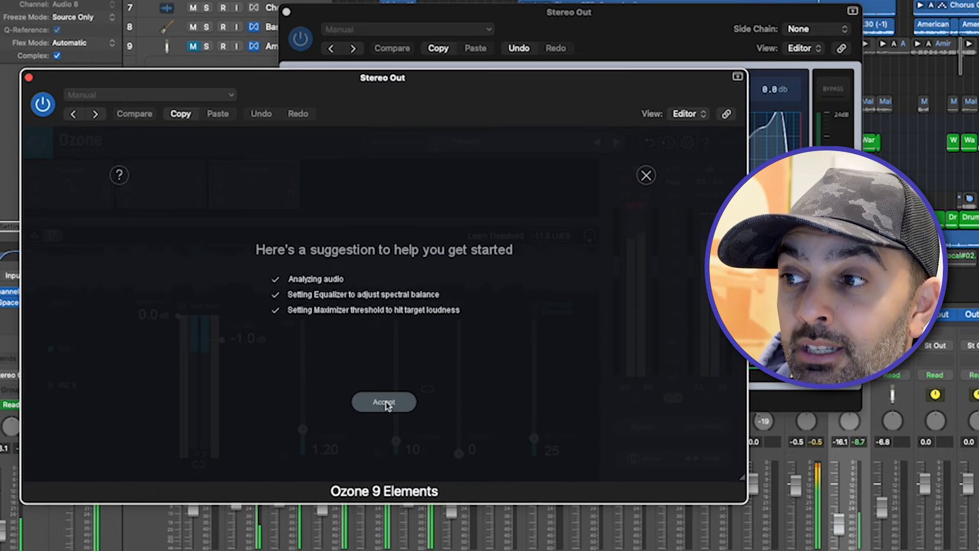
pyautogui.click(385, 402)
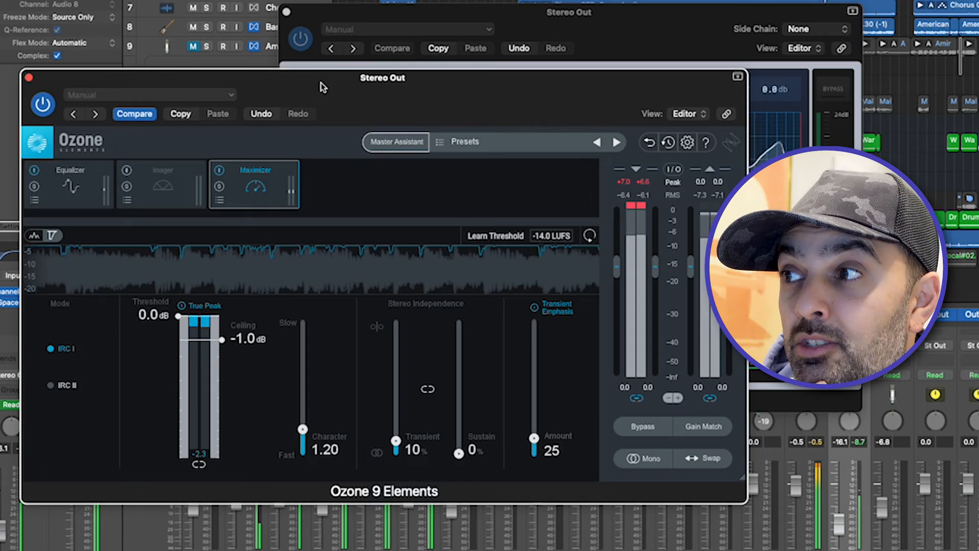
pyautogui.moveTo(320, 82); pyautogui.dragTo(519, 76)
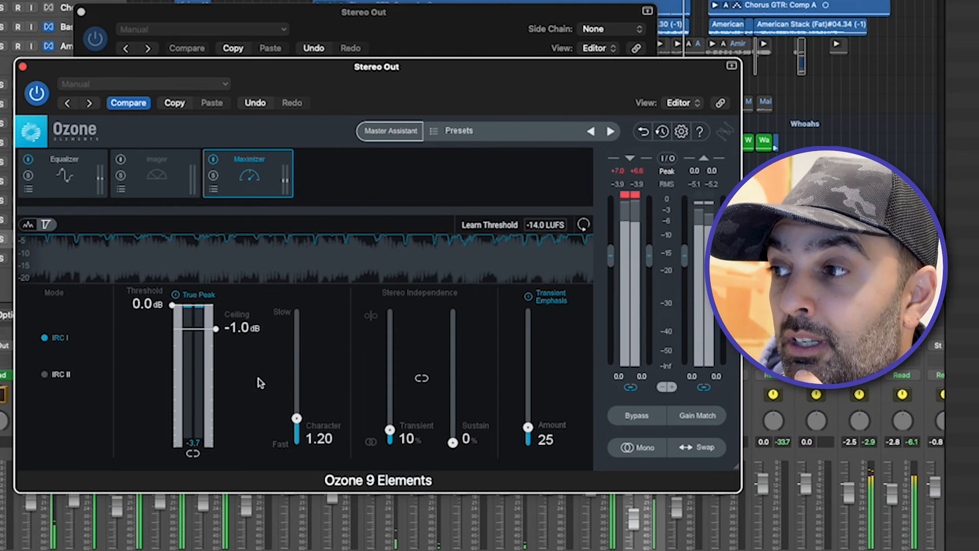
# Review the suggested Equalizer curve, and enable the Imager module with its Width set to 65.9
pyautogui.click(57, 183)
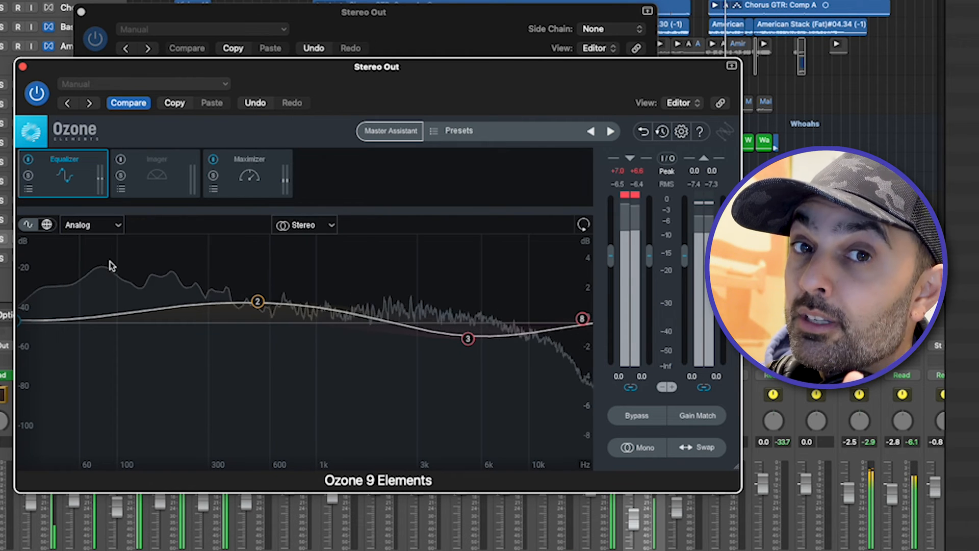
pyautogui.click(146, 178)
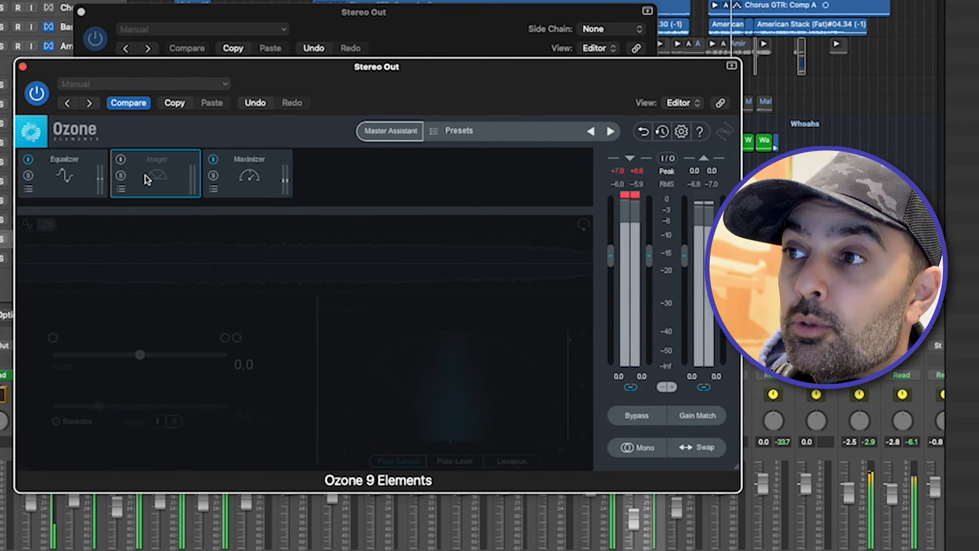
pyautogui.click(121, 159)
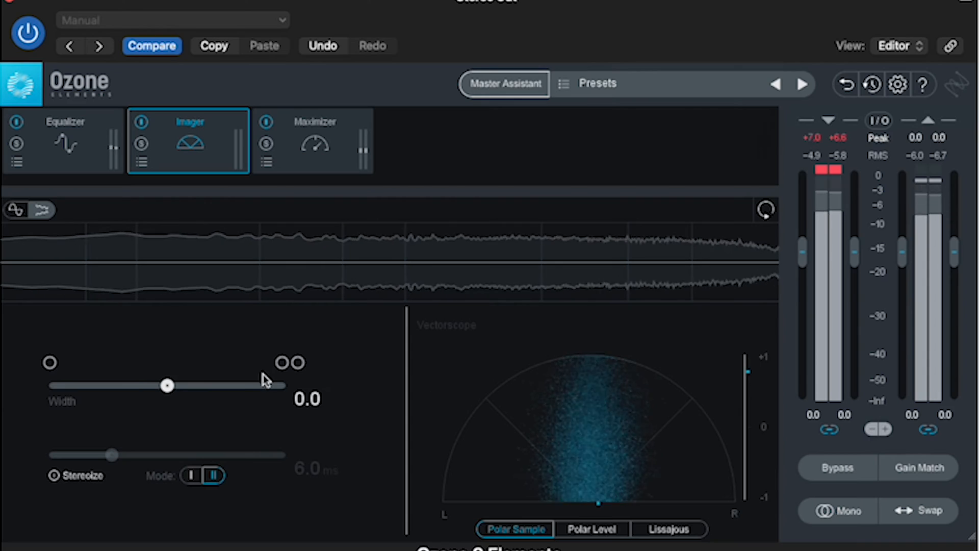
pyautogui.moveTo(173, 391); pyautogui.dragTo(232, 404)
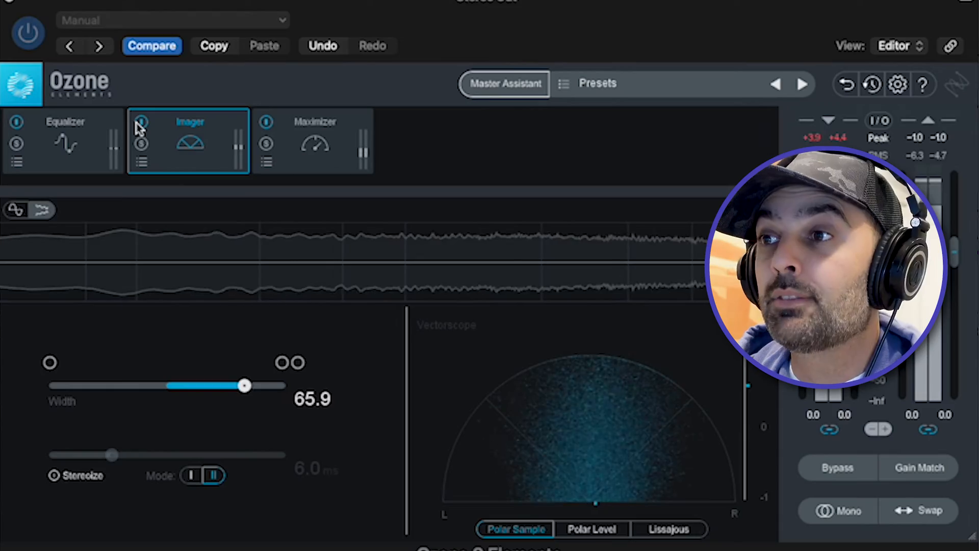
# Compare the stereo image with and without the Imager by bypassing and re-enabling the module during playback
pyautogui.click(137, 123)
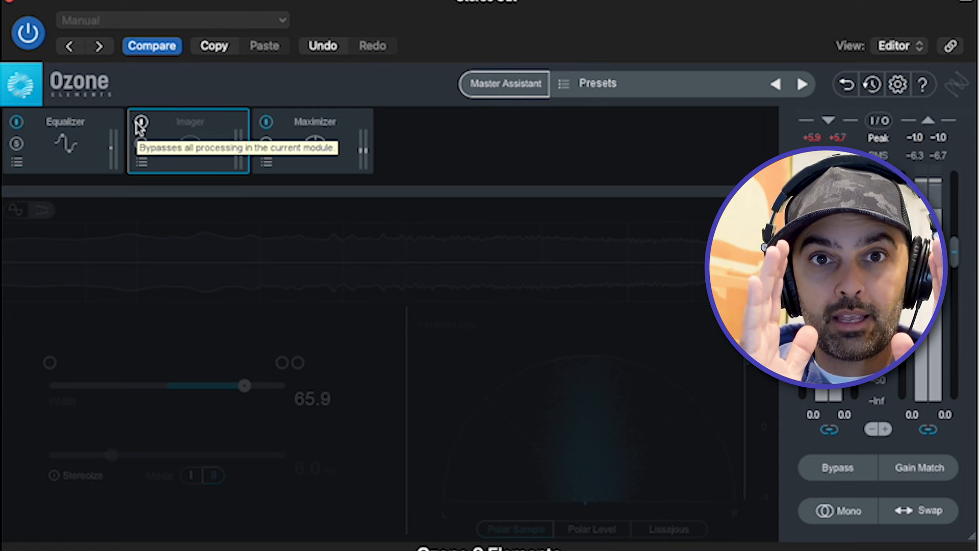
pyautogui.click(141, 122)
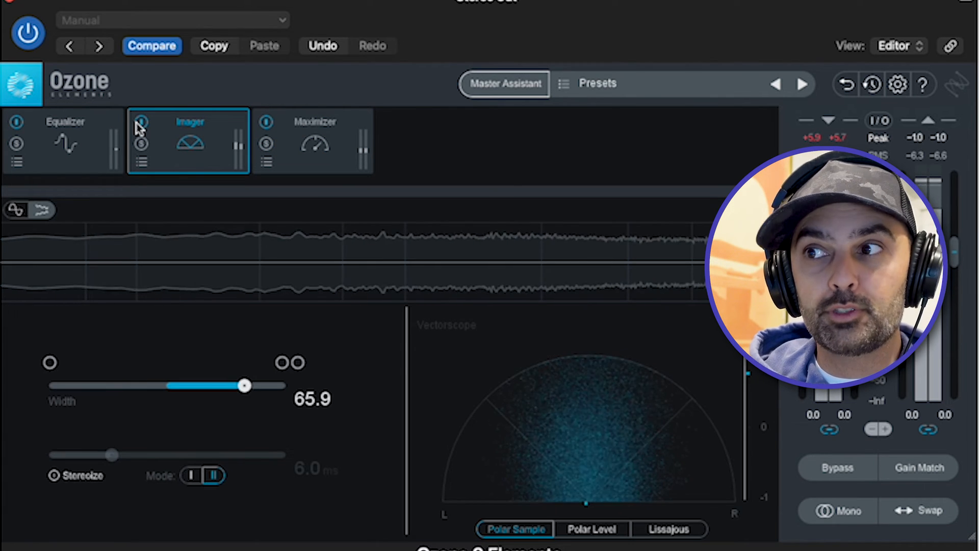
pyautogui.click(141, 123)
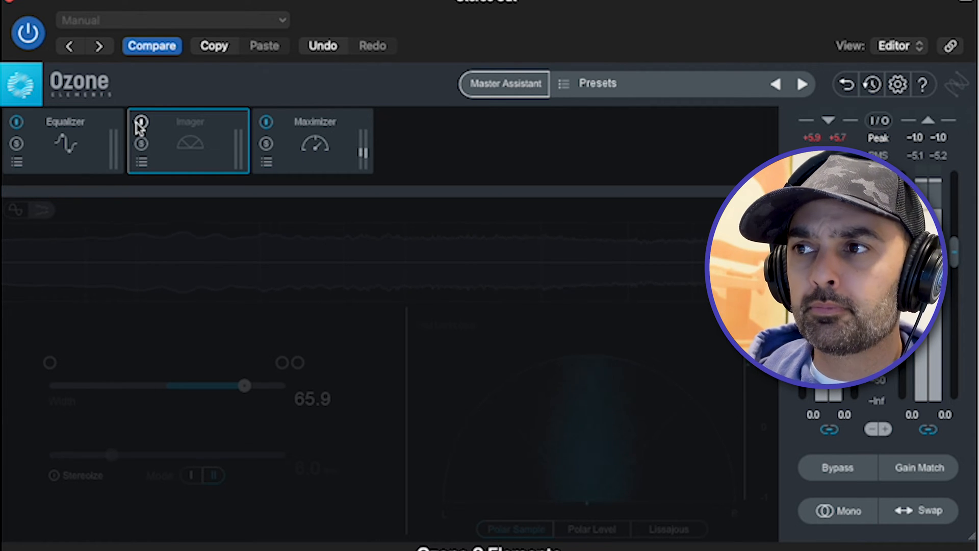
pyautogui.click(141, 122)
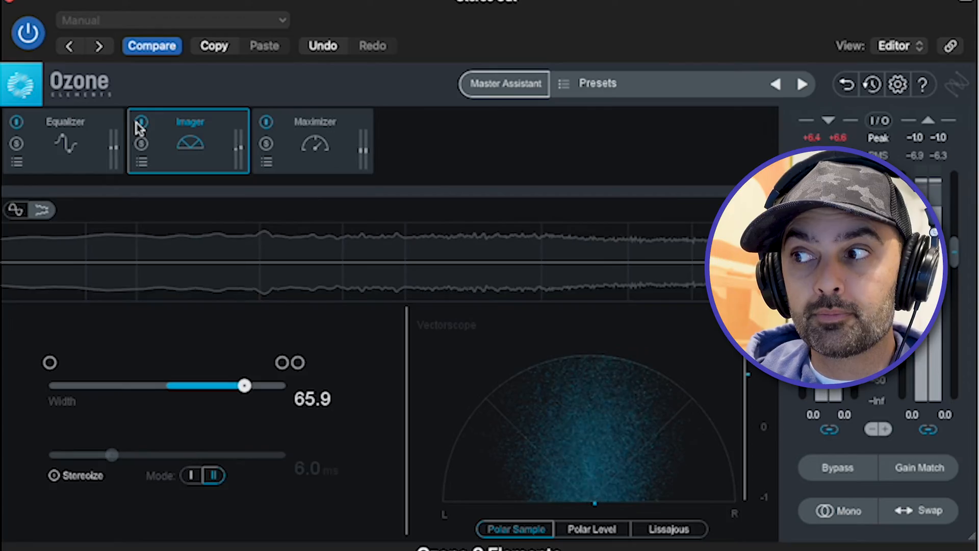